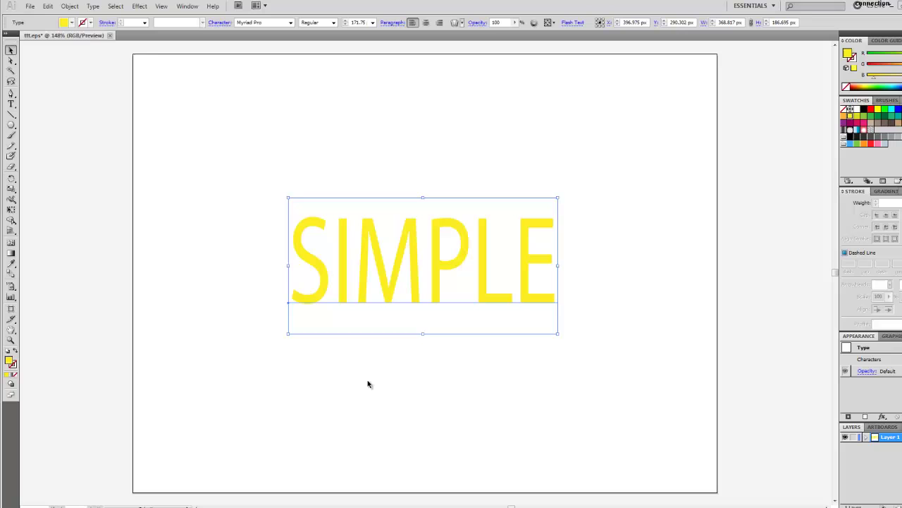
- Hide the bounding box around the yellow SIMPLE text with Shift+Ctrl+B
key(ctrl+shift+b)
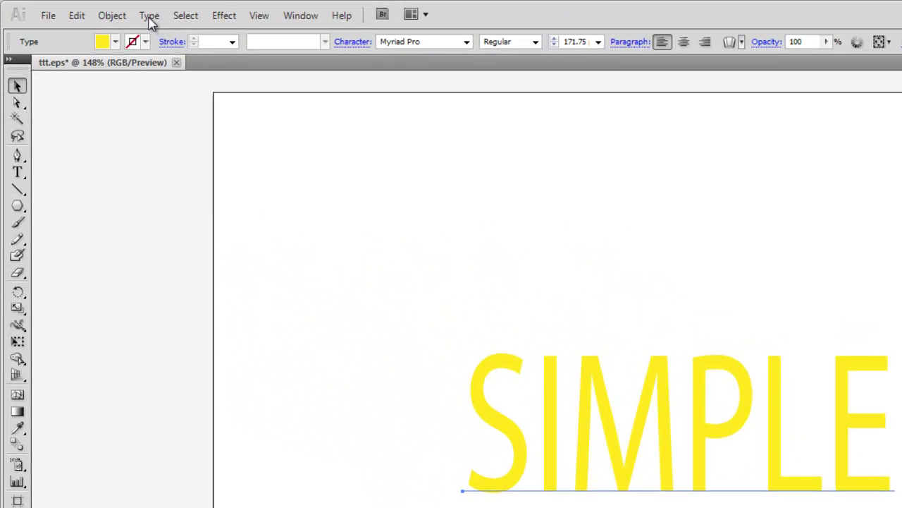
- Create outlines from SIMPLE and replace ttt.eps on the Desktop as an Illustrator 8 EPS
click(149, 17)
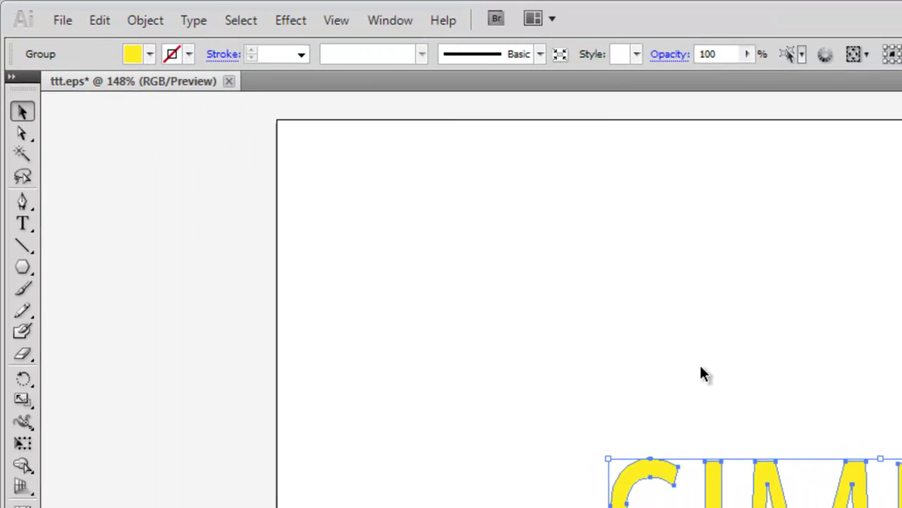
click(65, 21)
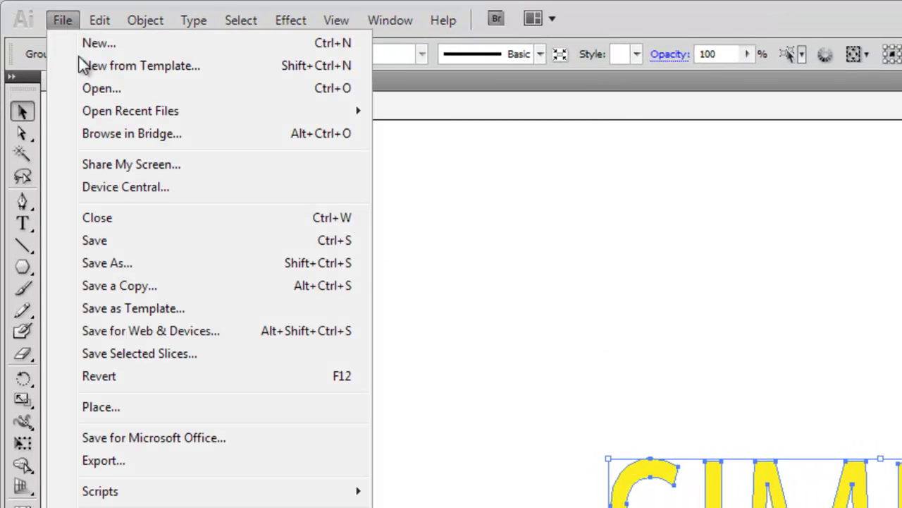
click(105, 262)
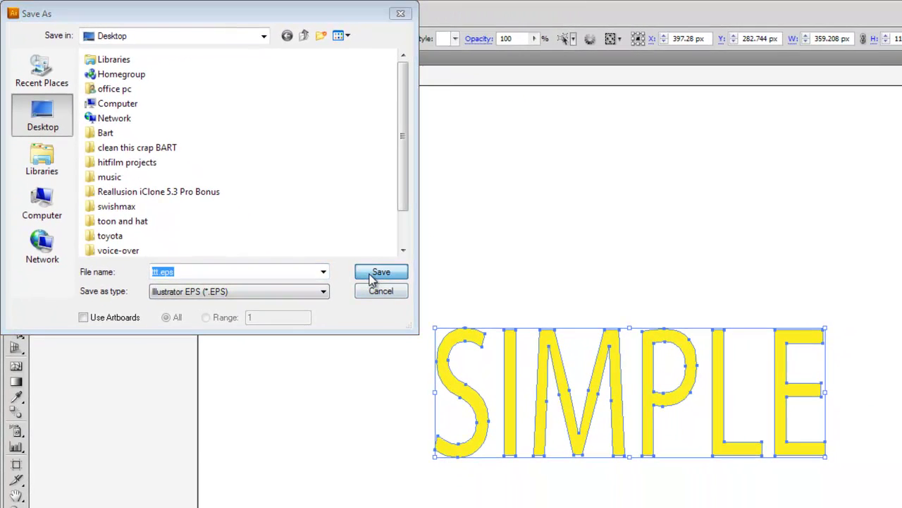
click(372, 279)
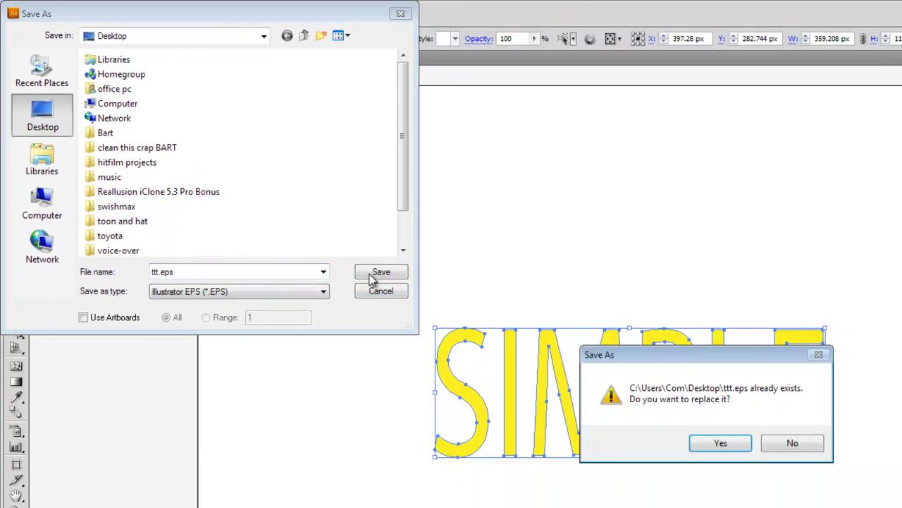
click(709, 445)
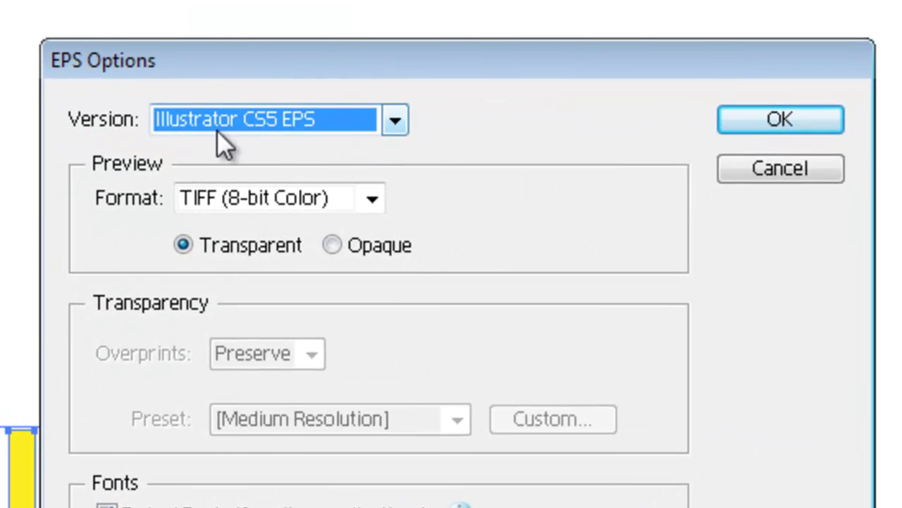
click(397, 124)
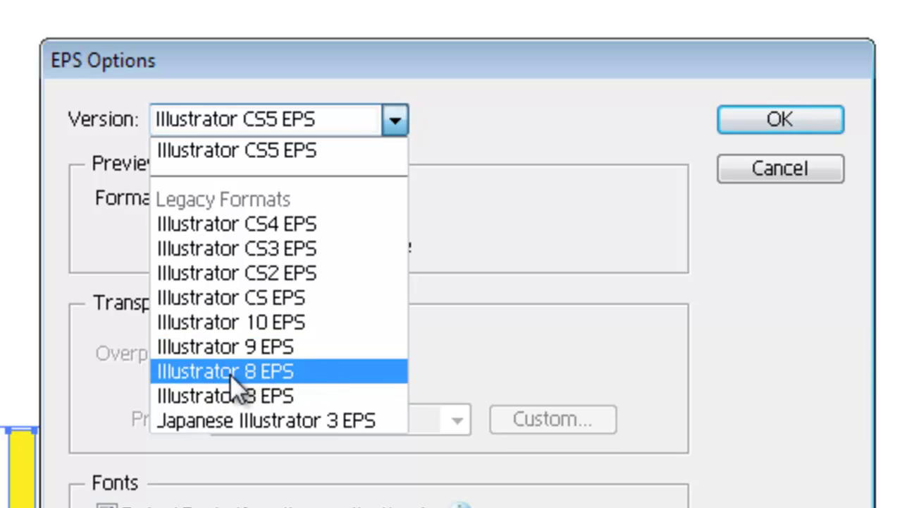
click(266, 379)
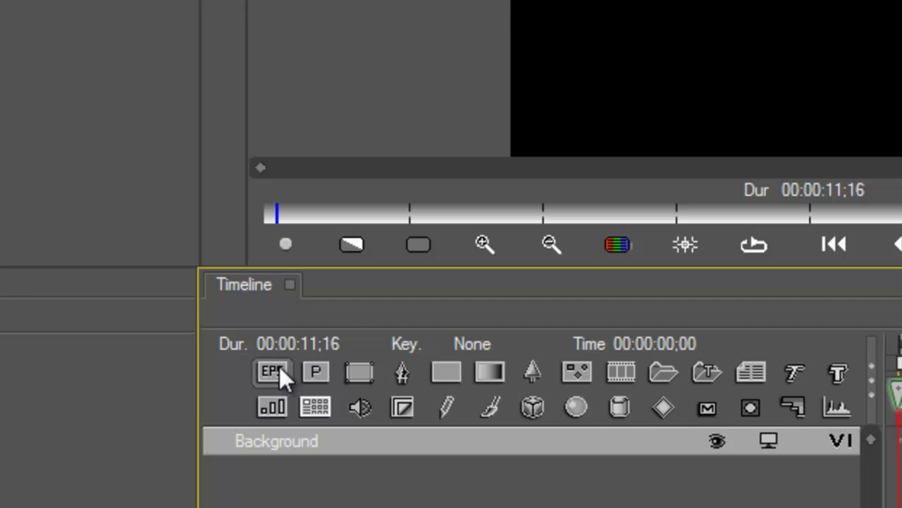
- Import ttt.eps from the Desktop through the Timeline's EPS button as a new track
click(280, 367)
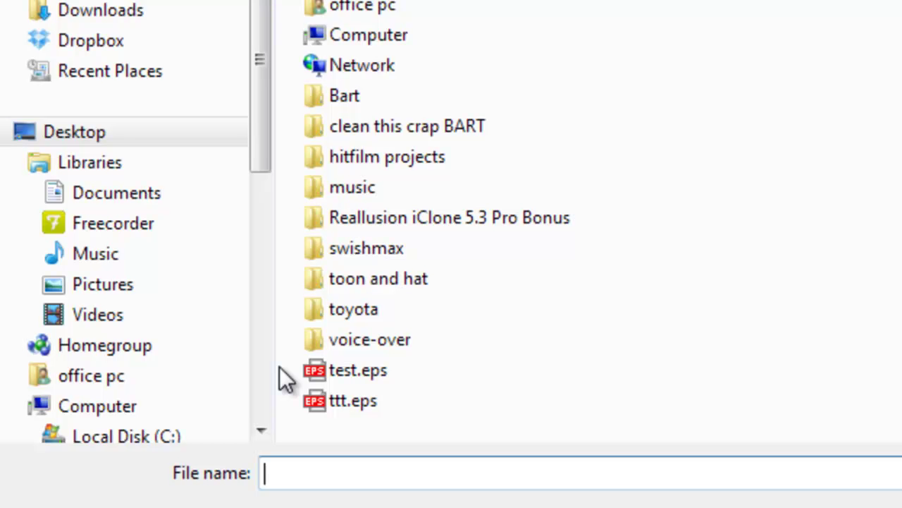
double_click(357, 400)
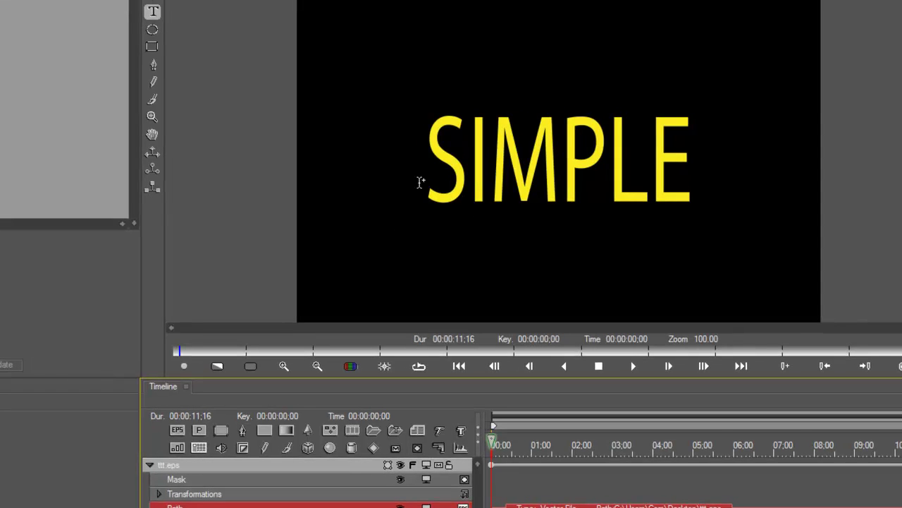
- Apply 3D Extrusion to the ttt.eps track and spin it to -8 on Y
right_click(384, 466)
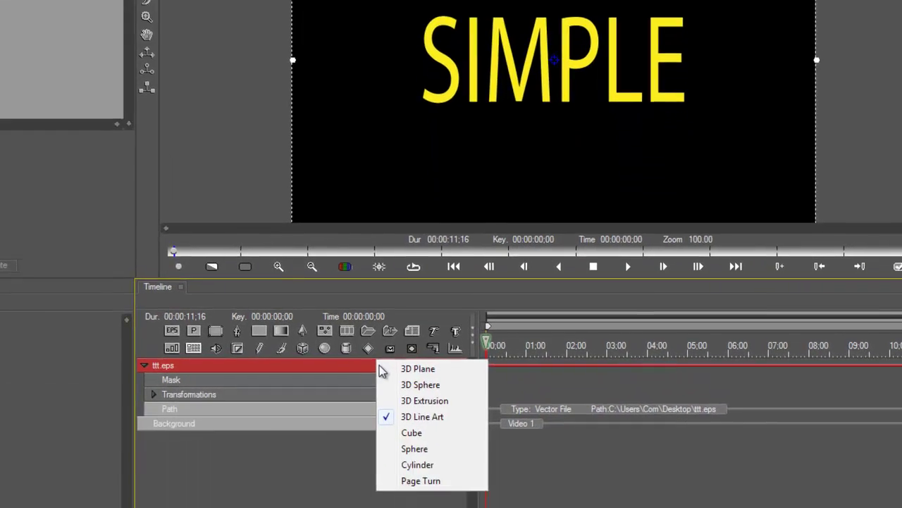
click(420, 490)
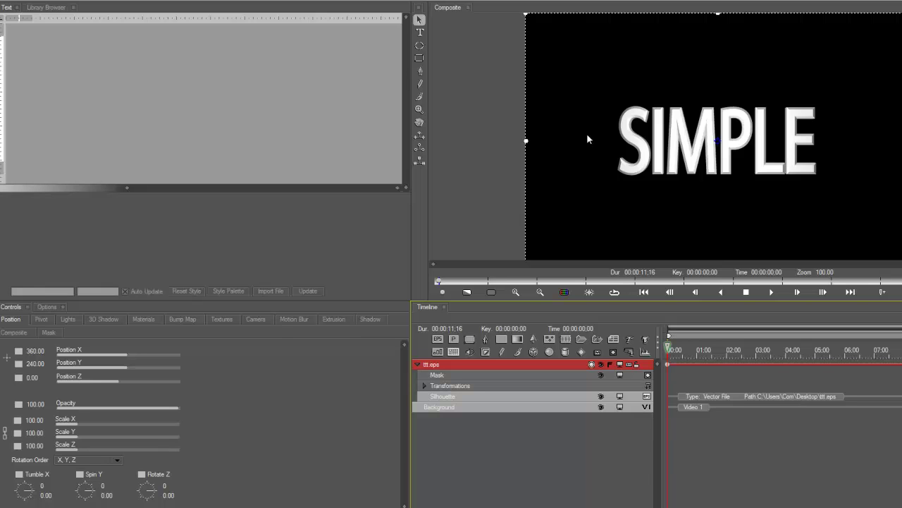
drag(95, 492, 99, 495)
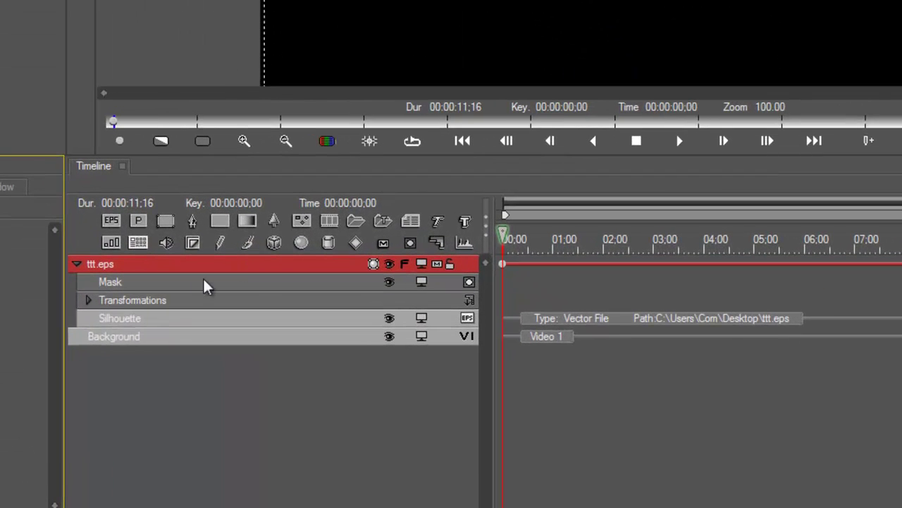
- Switch the Silhouette source from EPS to Spline Object and expand it to show Spline Objects 1–6
click(469, 320)
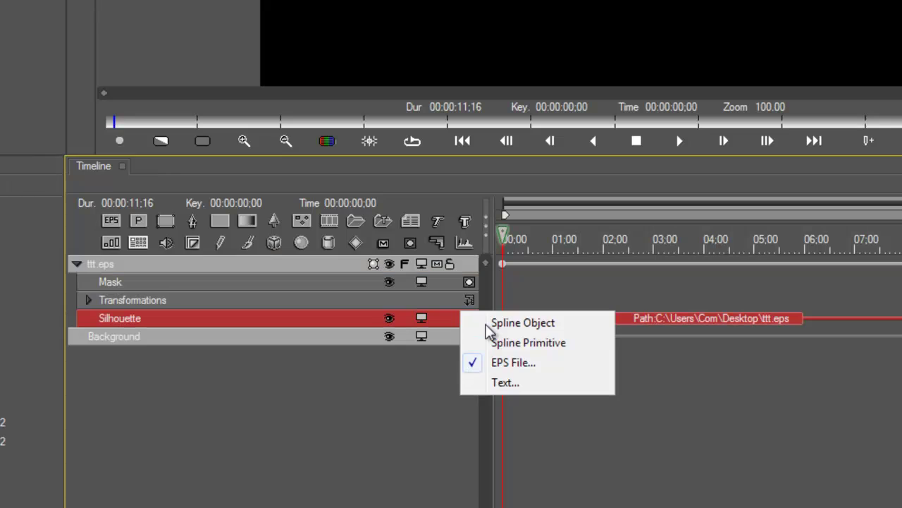
click(524, 325)
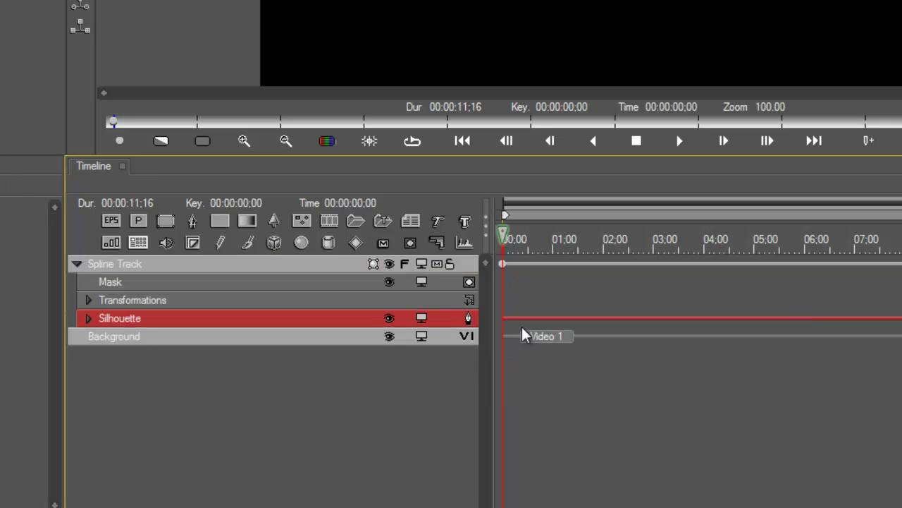
click(89, 319)
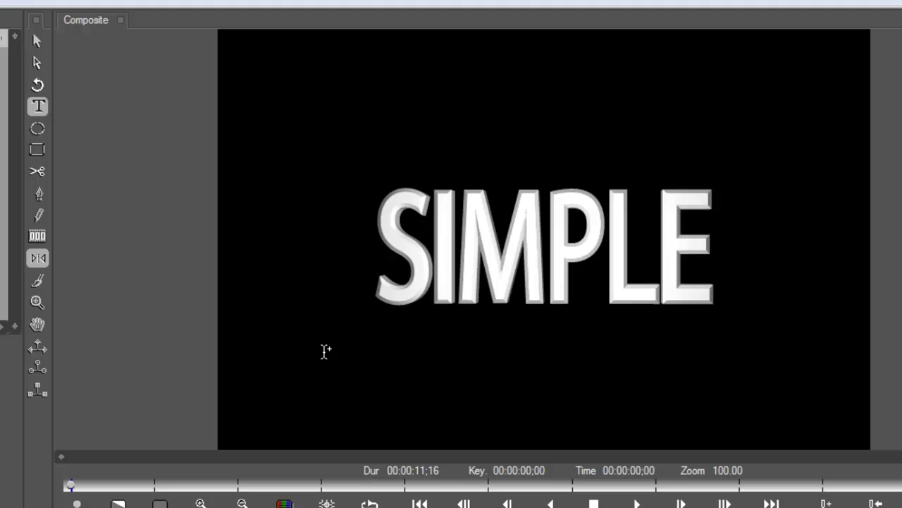
- In anchor-point editing, pull the S letter's bottom point down and its lower-left point far left
click(37, 195)
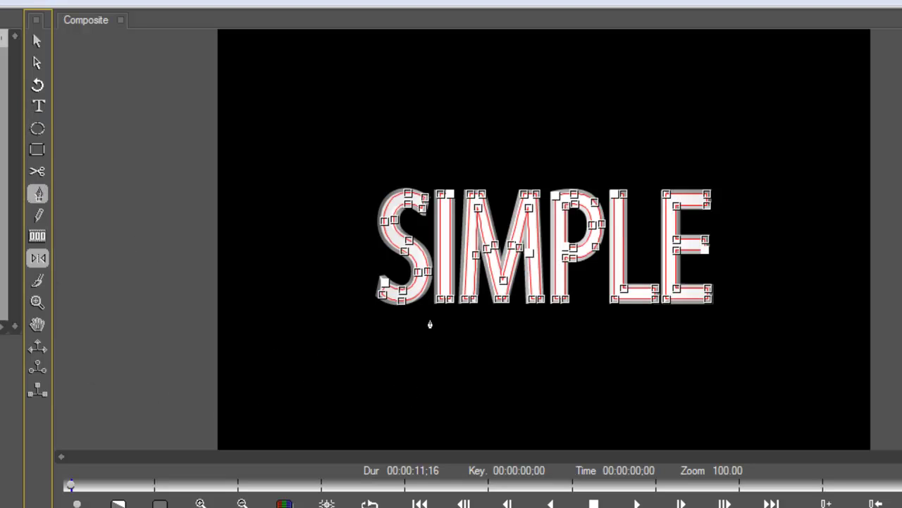
scroll(406, 248, up, 1)
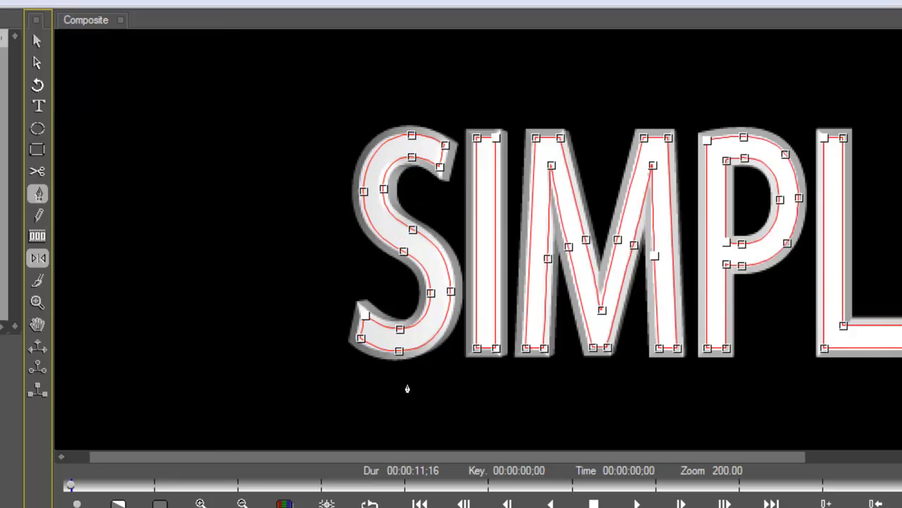
click(400, 351)
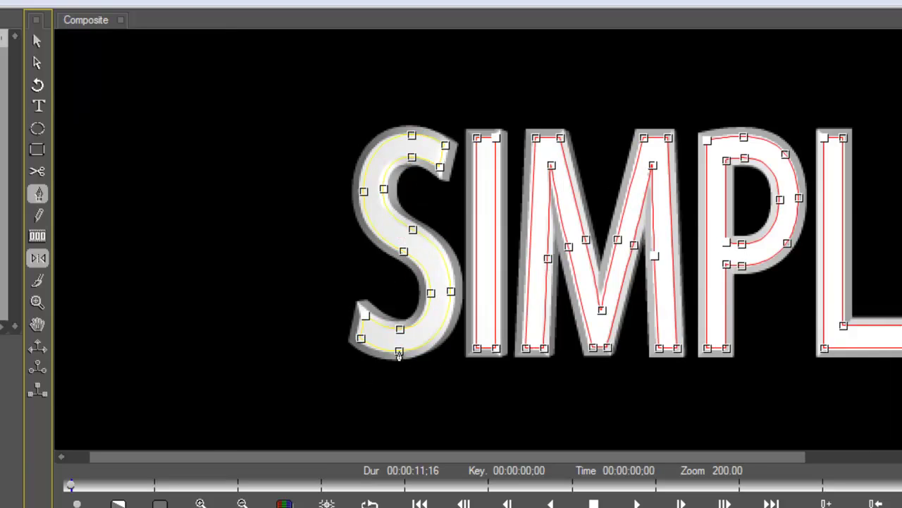
drag(400, 351, 390, 408)
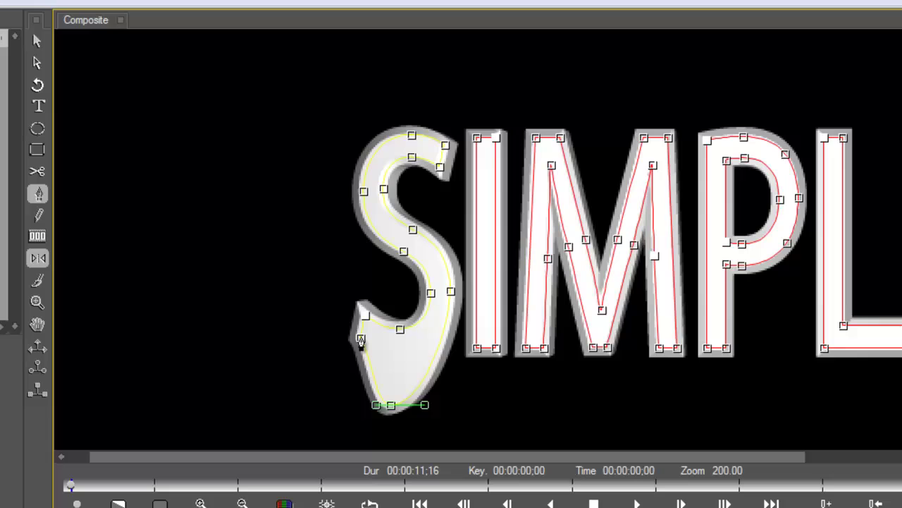
drag(361, 339, 213, 334)
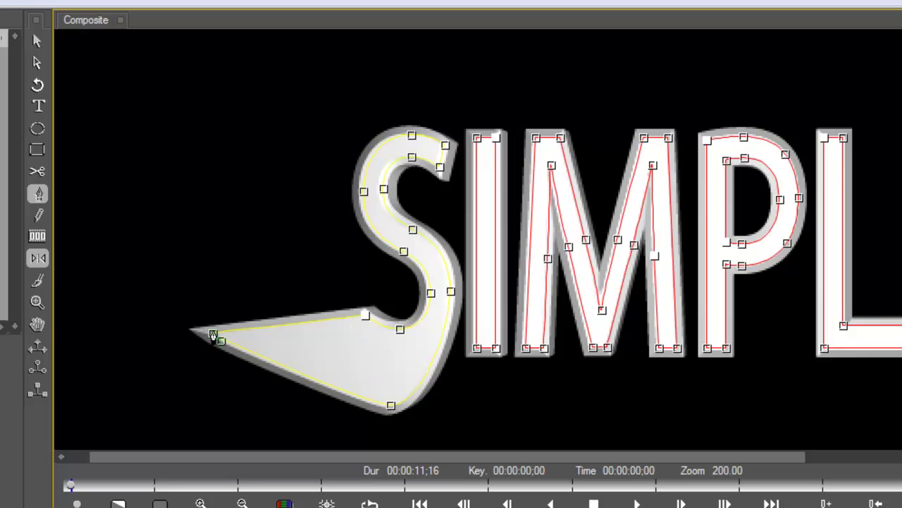
click(217, 411)
- Add and curve a point on the S's lower edge, undo it, and exit path editing
click(297, 380)
click(296, 380)
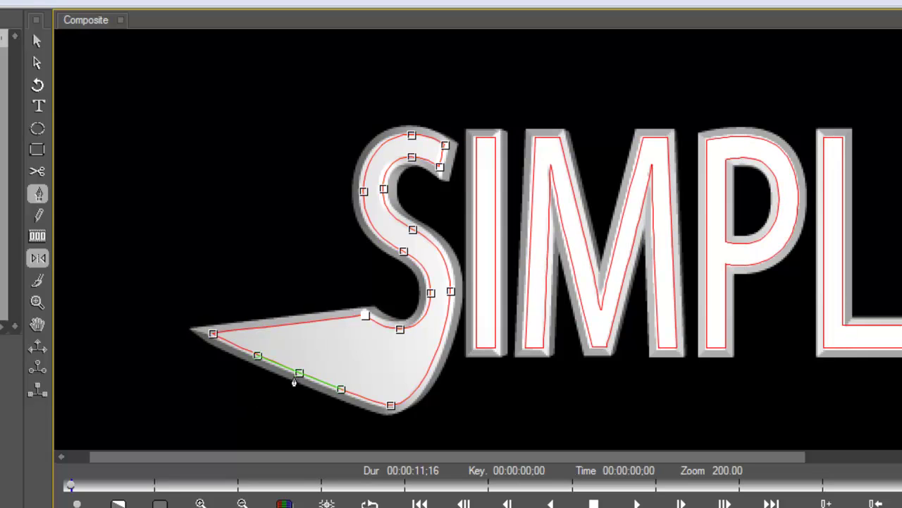
drag(295, 381, 241, 415)
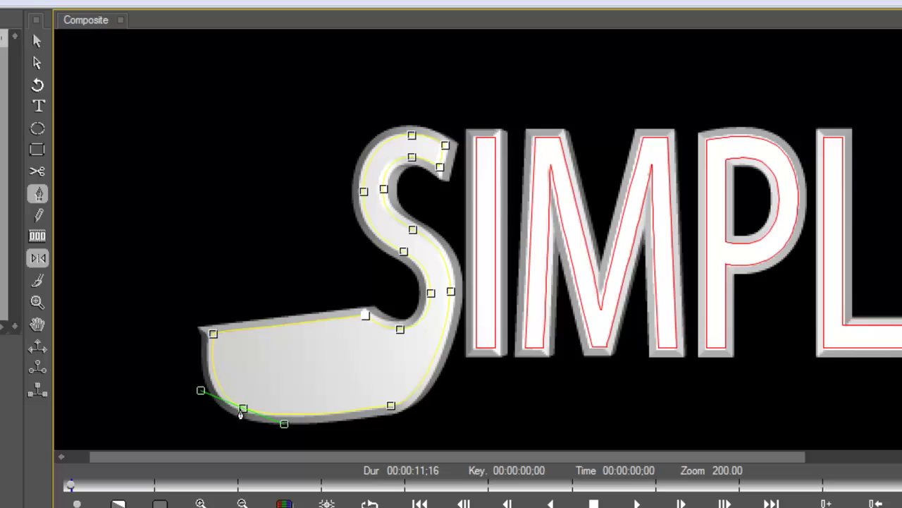
key(ctrl+z)
key(ctrl+z)
key(ctrl+z)
key(ctrl+z)
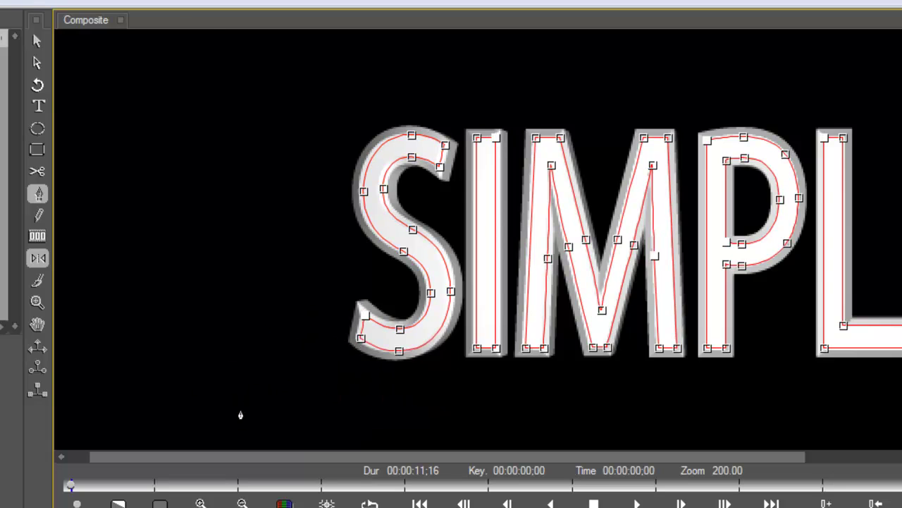
scroll(289, 335, down, 1)
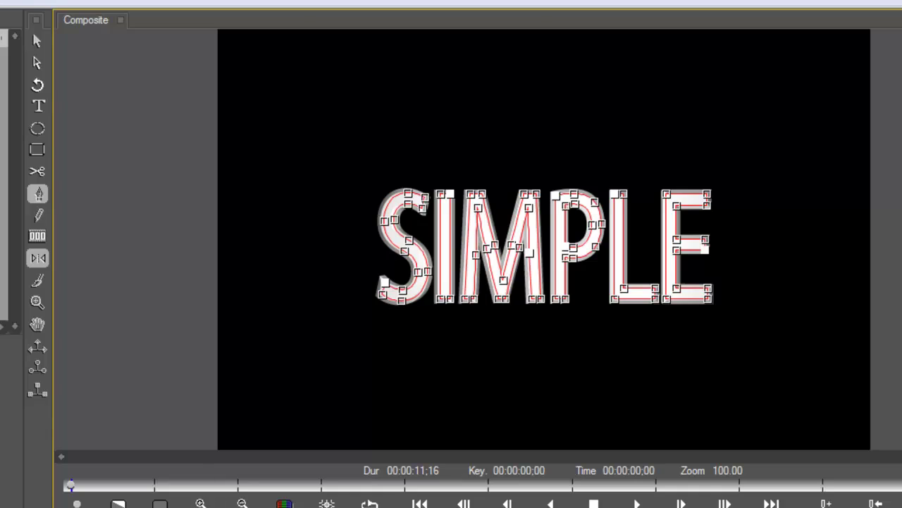
key(Escape)
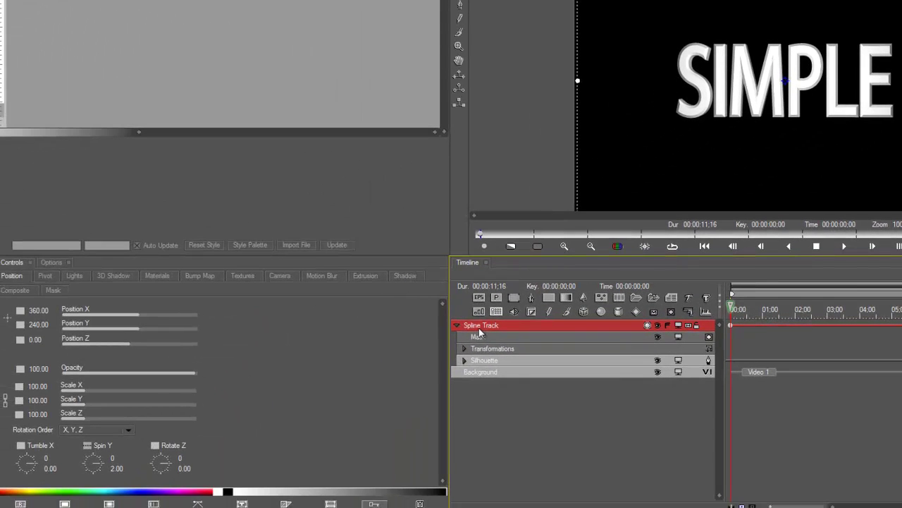
- In the Lights tab, move the point light just below SIMPLE to Light X 364, Light Y 371
click(456, 325)
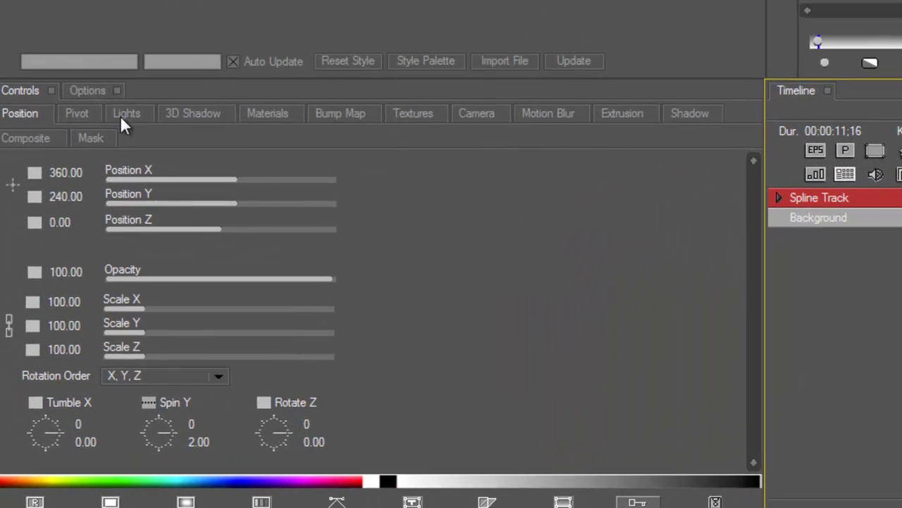
click(125, 112)
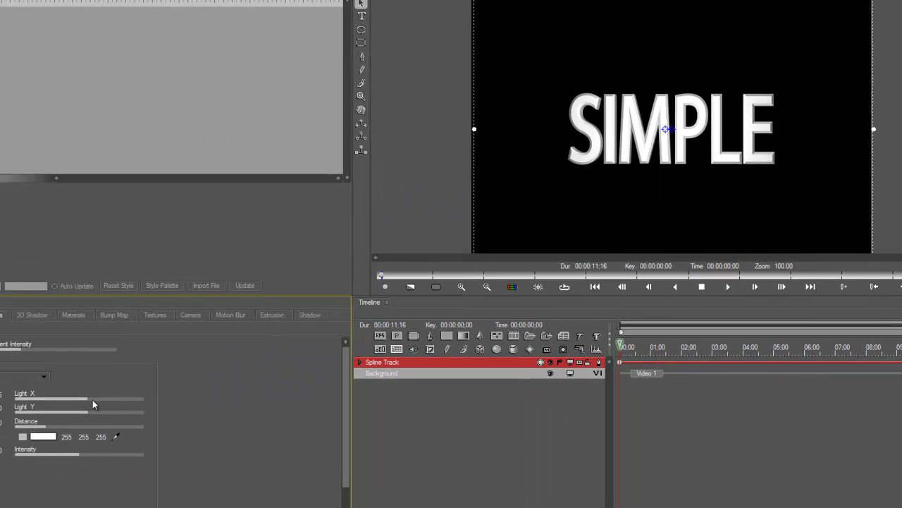
mouse_move(89, 402)
mouse_down()
mouse_move(67, 397)
mouse_move(131, 401)
mouse_move(74, 400)
mouse_up()
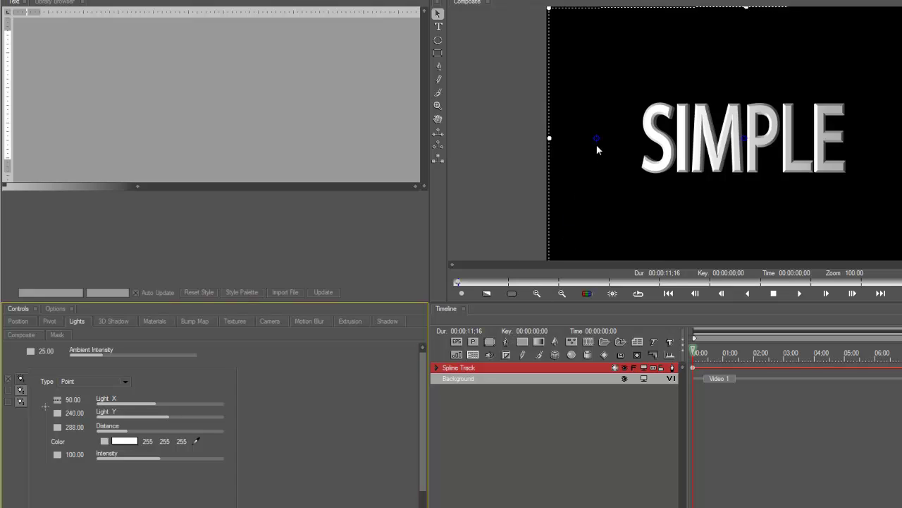
mouse_move(596, 138)
mouse_down()
mouse_move(896, 150)
mouse_move(858, 153)
mouse_move(835, 198)
mouse_move(793, 212)
mouse_move(662, 204)
mouse_move(658, 93)
mouse_move(684, 75)
mouse_up()
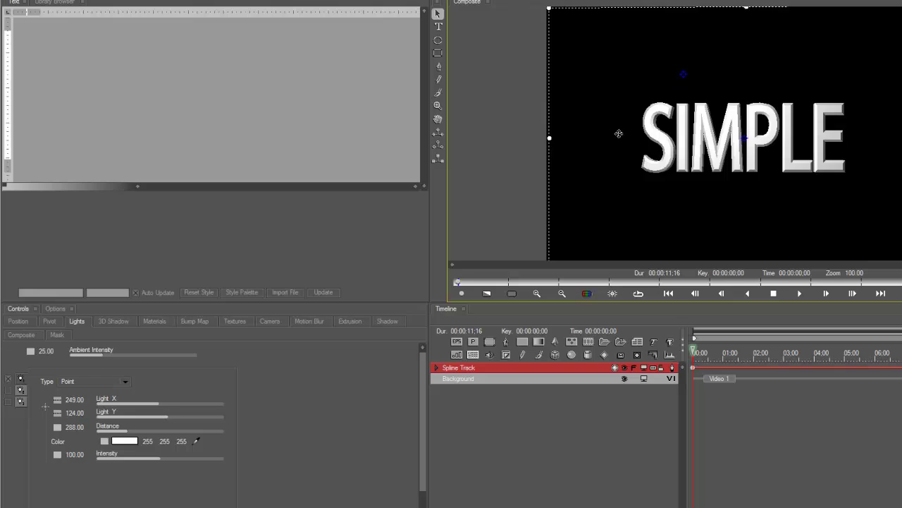
drag(619, 133, 619, 134)
click(835, 210)
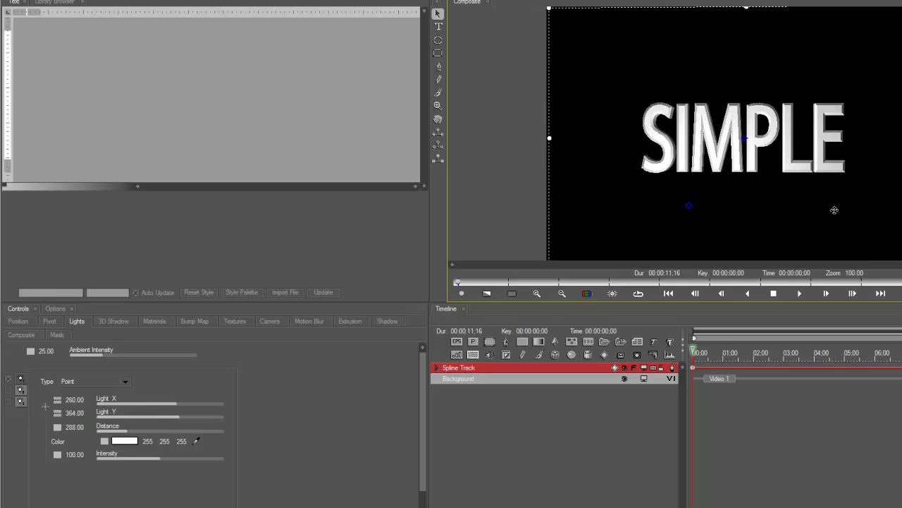
click(878, 93)
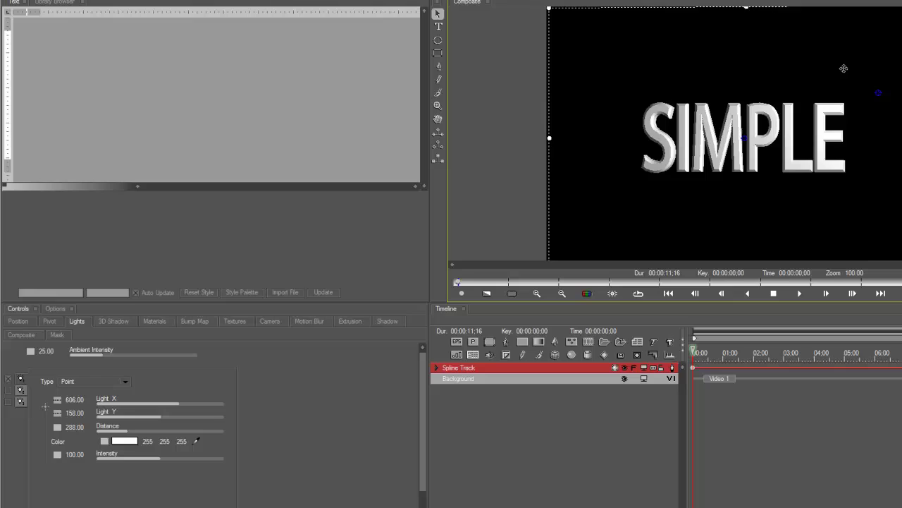
click(802, 63)
mouse_move(722, 67)
mouse_down()
mouse_move(632, 78)
mouse_move(596, 117)
mouse_move(597, 130)
mouse_up()
drag(705, 209, 747, 210)
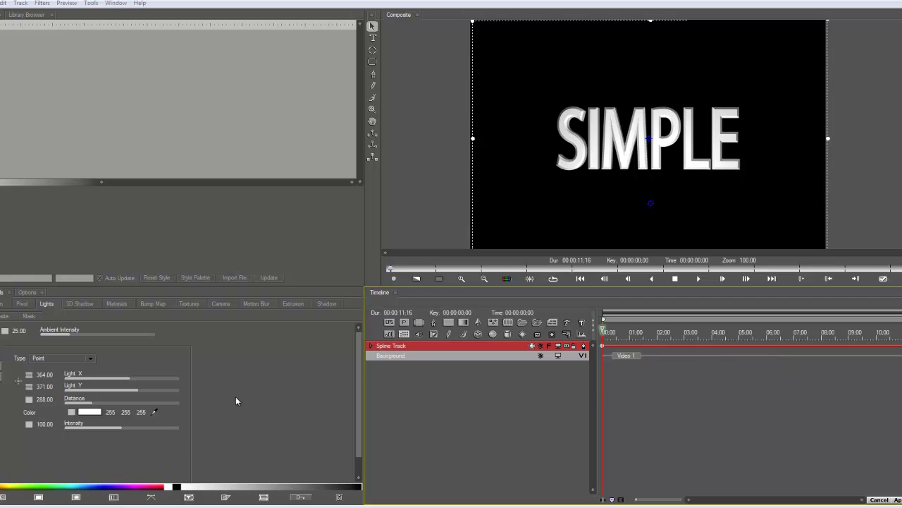
- Set Spin Y -45, Rotate Z -9 and Tumble X -21 in the Composite tab's Position controls
click(3, 315)
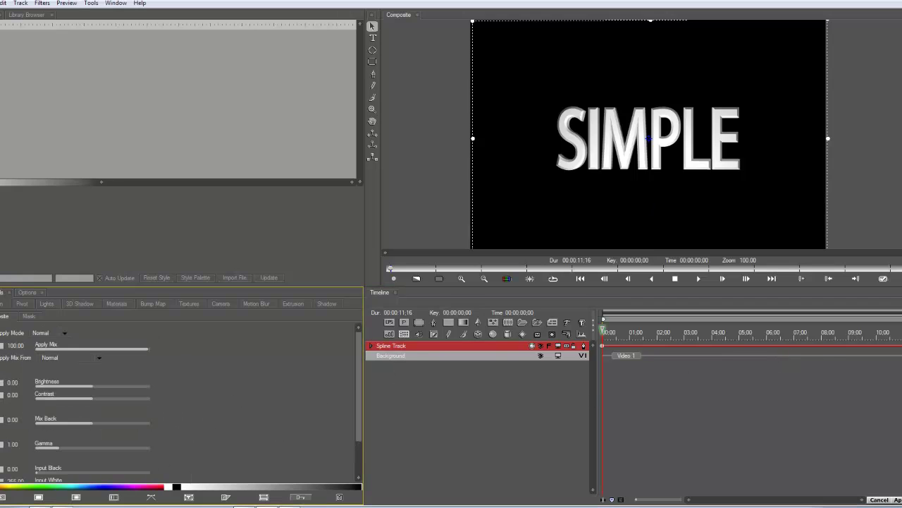
scroll(324, 406, down, 5)
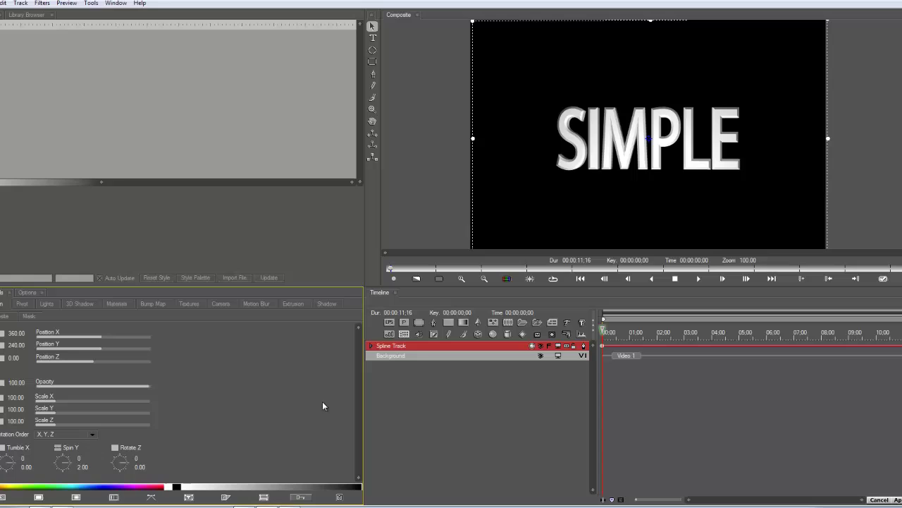
click(65, 466)
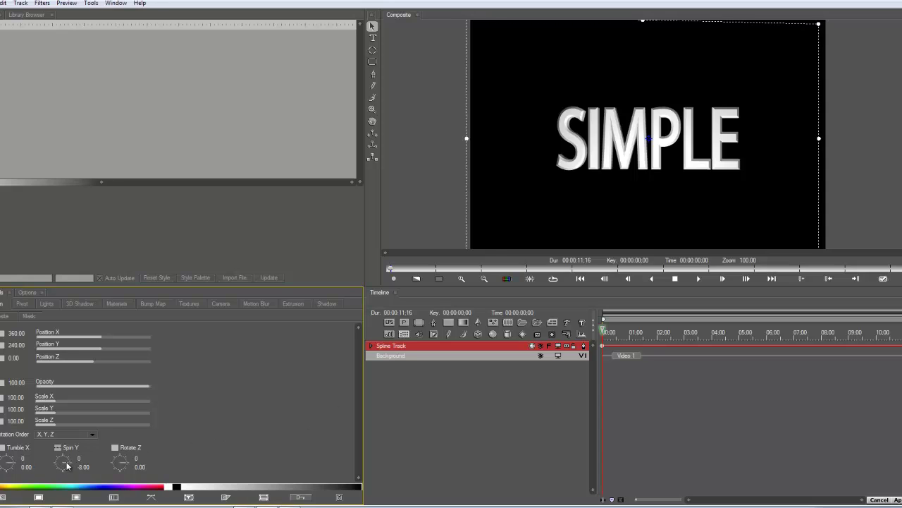
drag(120, 465, 123, 466)
drag(17, 464, 13, 463)
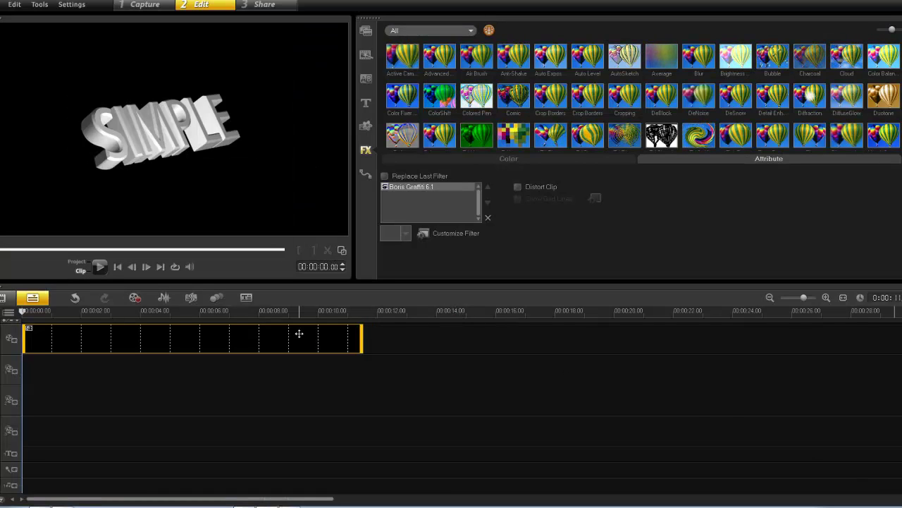
- Put the title on Overlay Track 1 and DSC_0538.MOV on the Video track, previewing around six seconds
drag(299, 333, 308, 366)
click(366, 55)
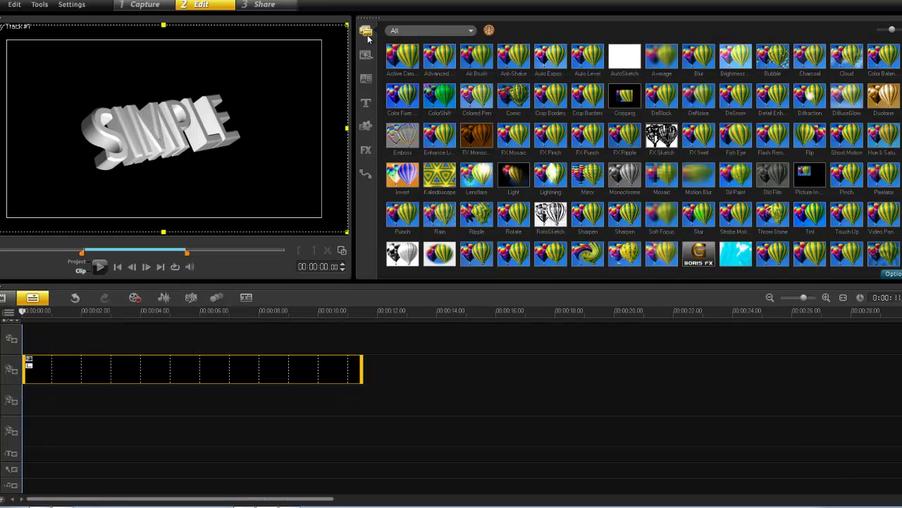
drag(478, 56, 317, 345)
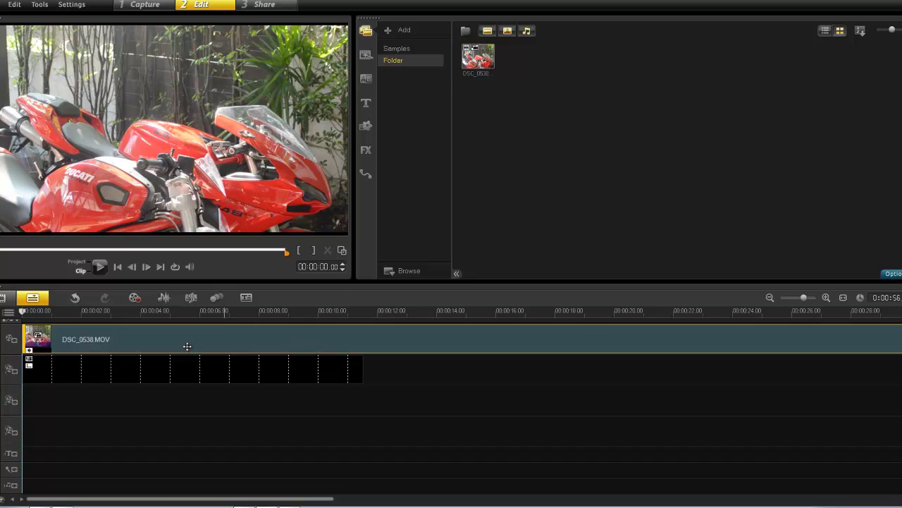
click(53, 311)
drag(53, 311, 222, 325)
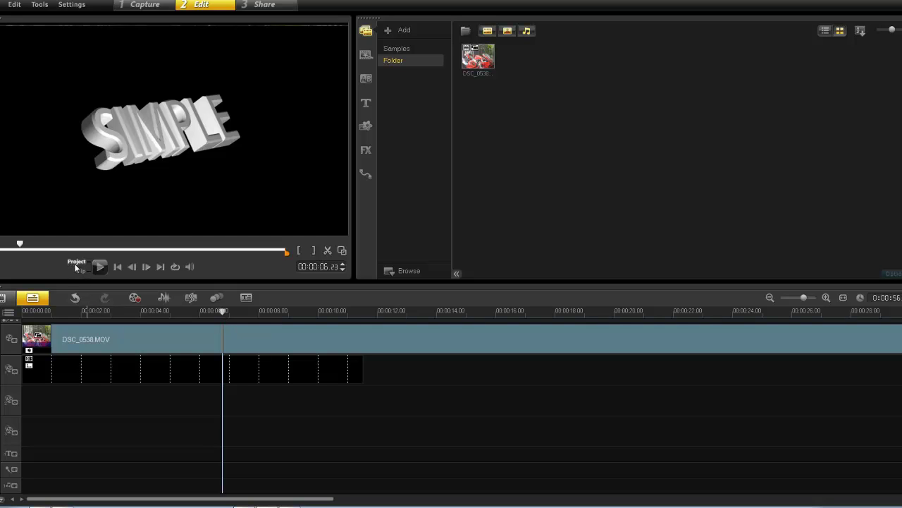
click(217, 313)
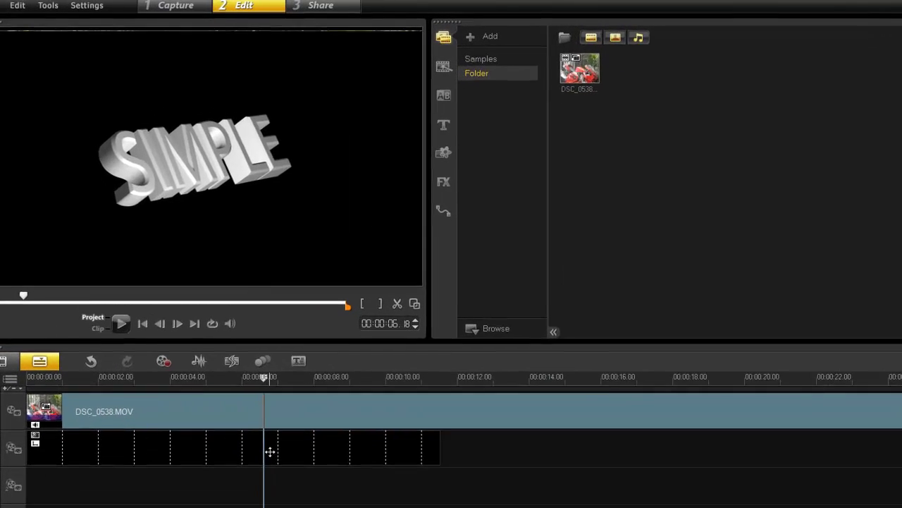
- From the title clip's attributes, reopen the Boris Graffiti 6.1 filter and select its Background track
double_click(223, 373)
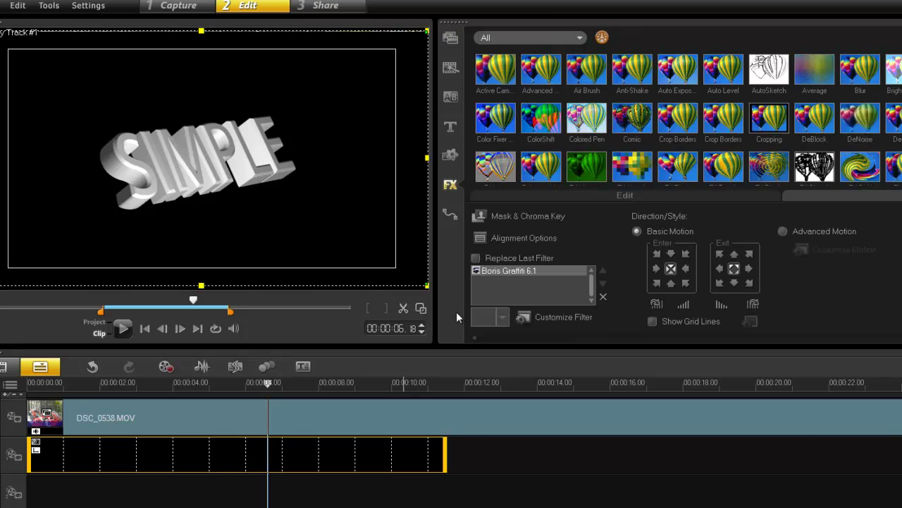
click(507, 216)
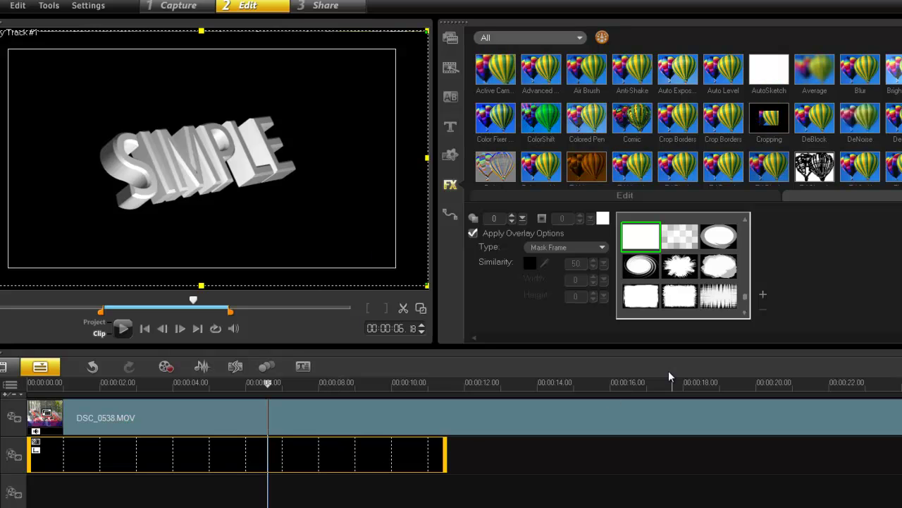
click(750, 282)
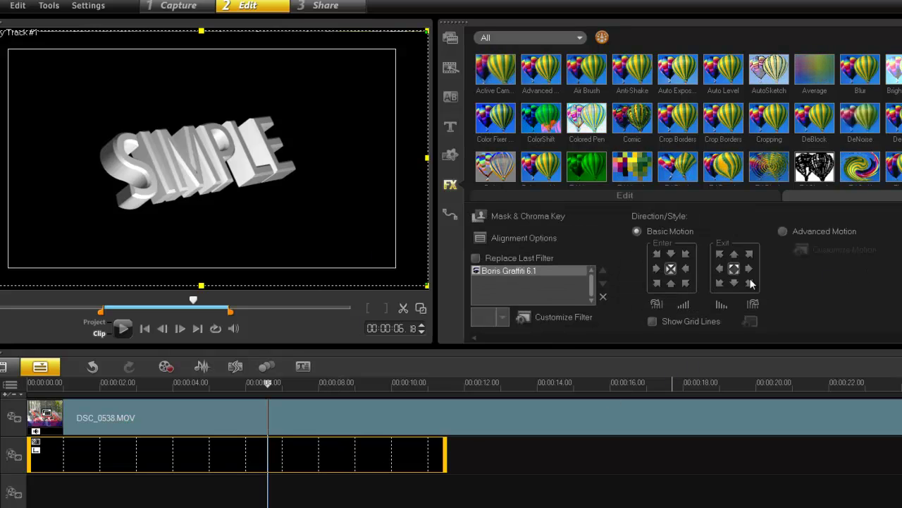
click(558, 320)
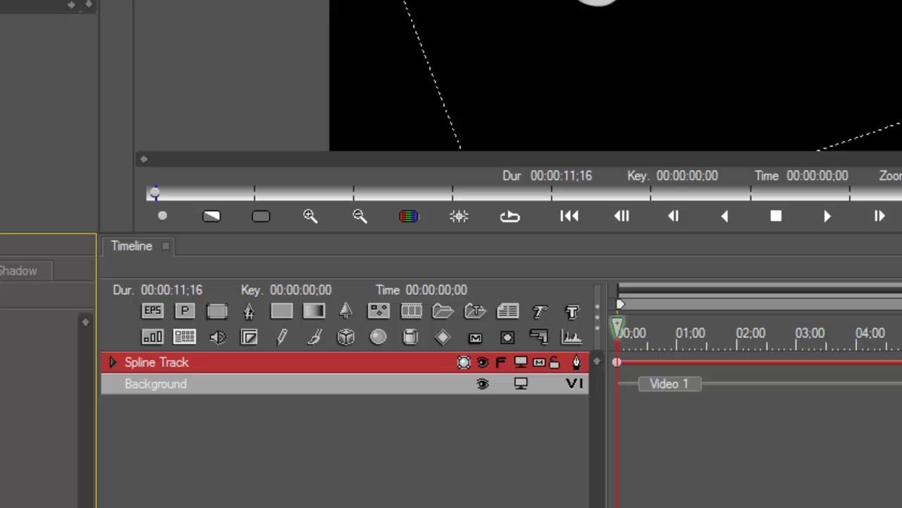
click(118, 387)
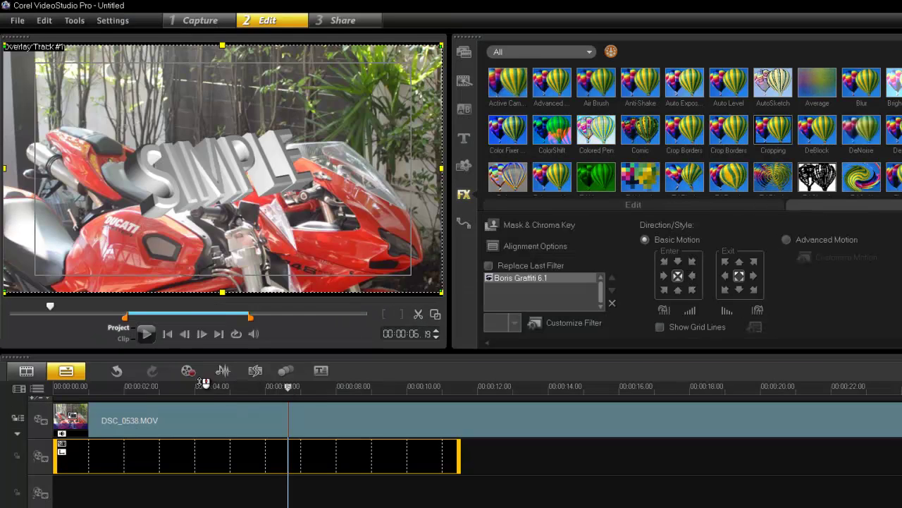
click(139, 386)
click(175, 387)
click(188, 386)
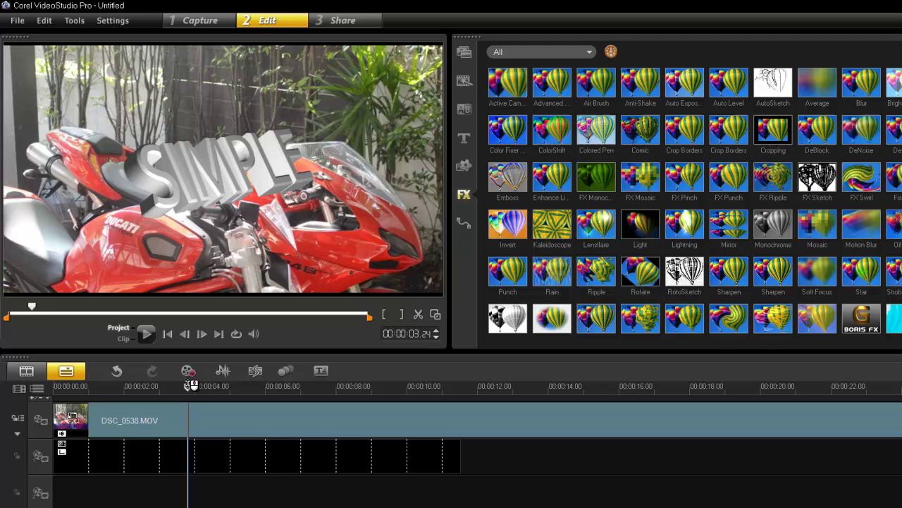